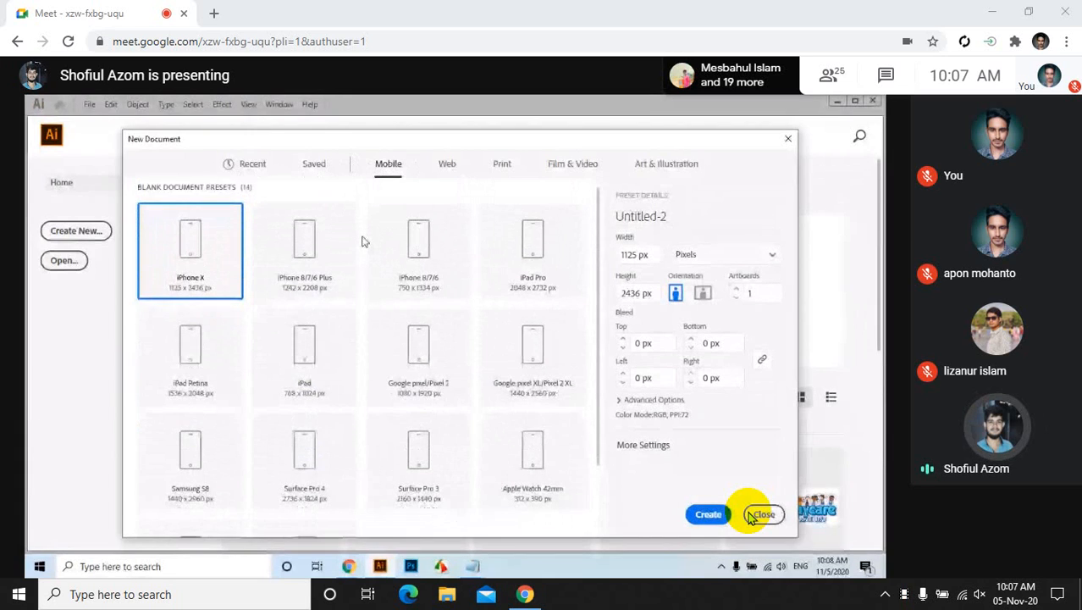
Review the new-document presets for Mobile, Web and Print and the recently used custom sizes.
scroll(414, 494, "up", 2)
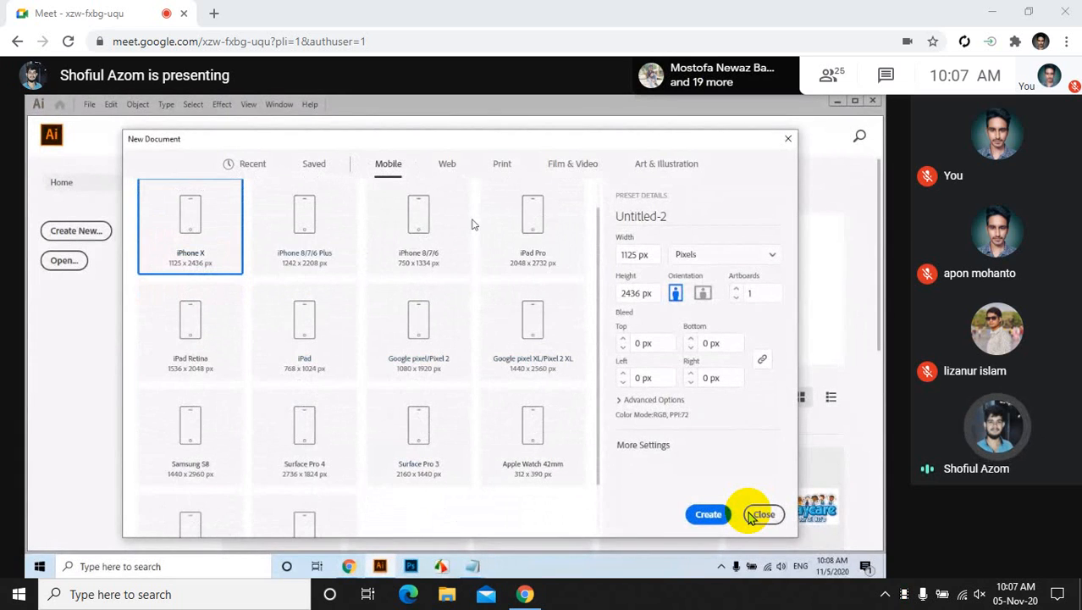
left_click(448, 163)
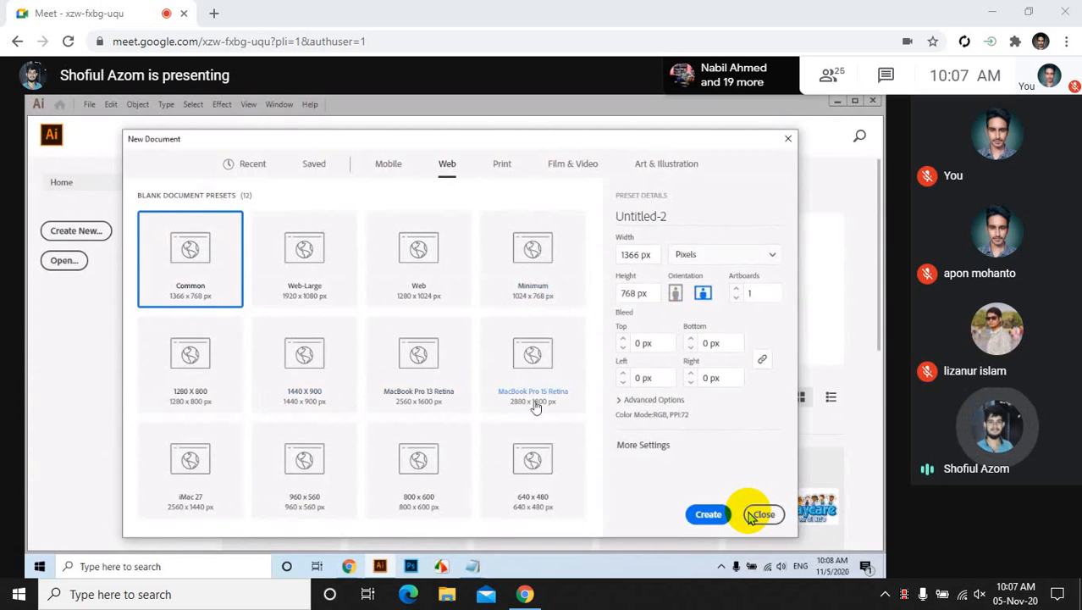
left_click(503, 166)
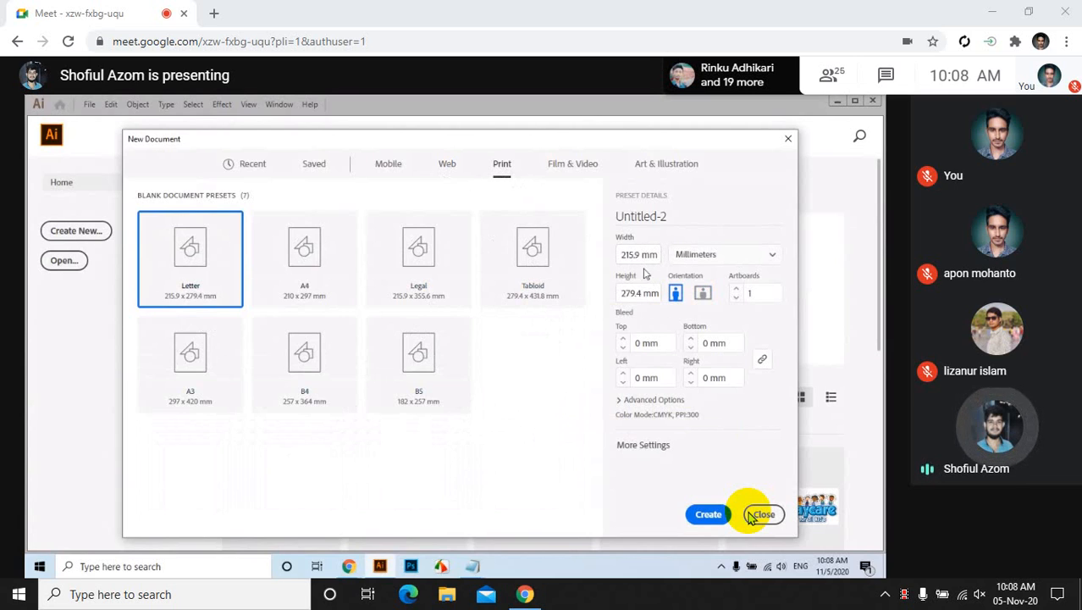
left_click(244, 167)
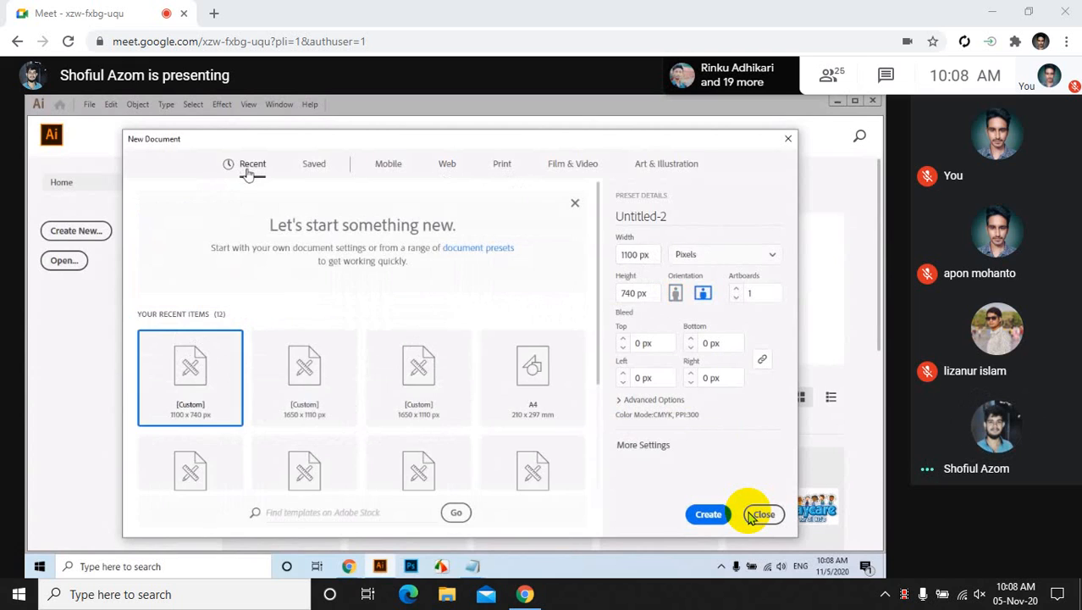
scroll(186, 331, "down", 1)
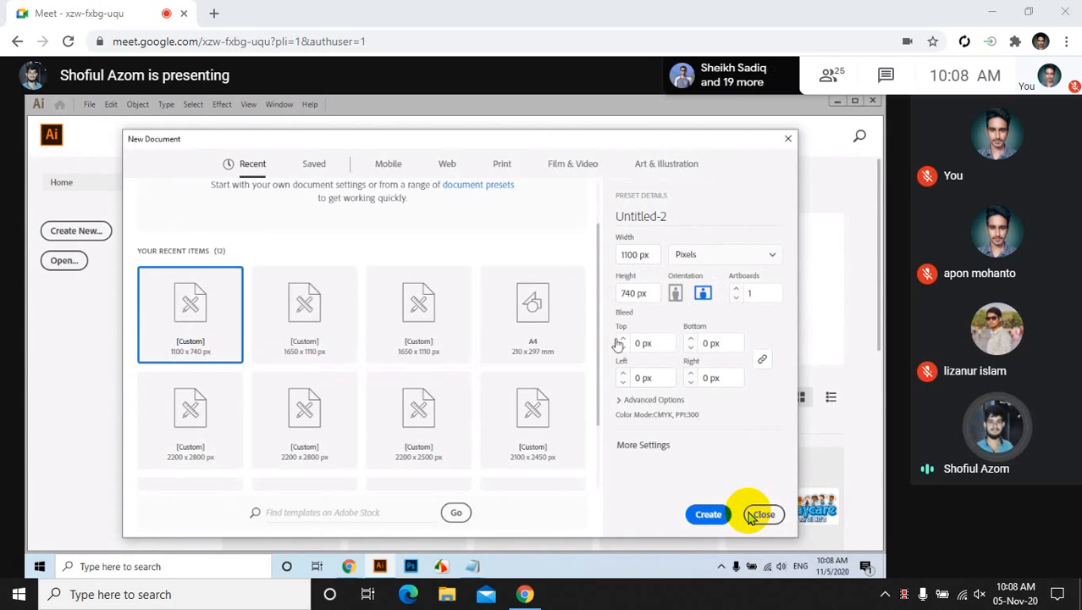
Examine the advanced options of the new document, including color mode, raster effects and the available preview modes.
left_click(646, 403)
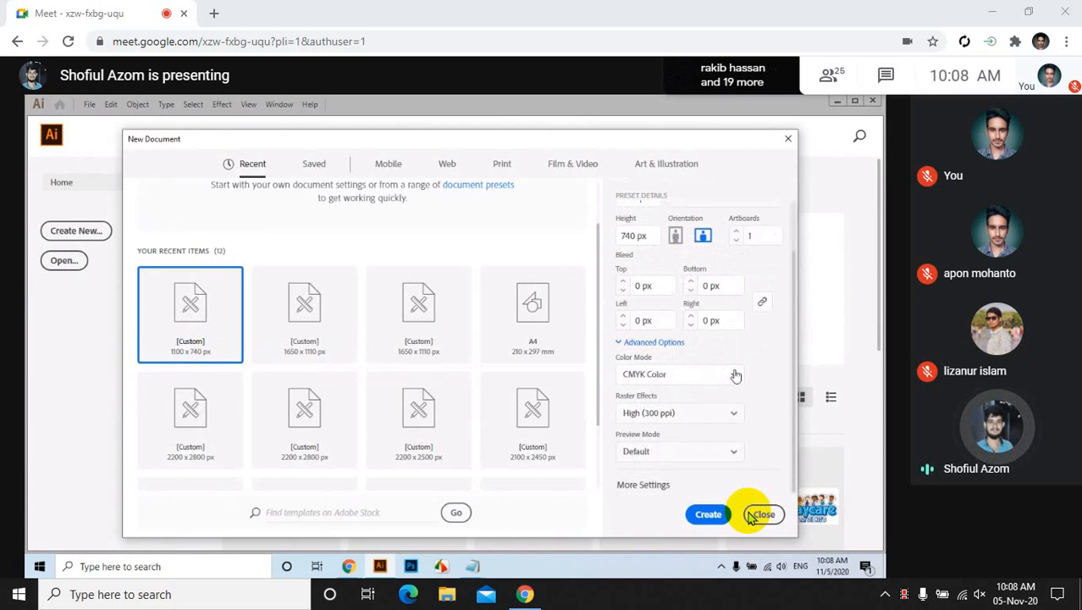
left_click(690, 452)
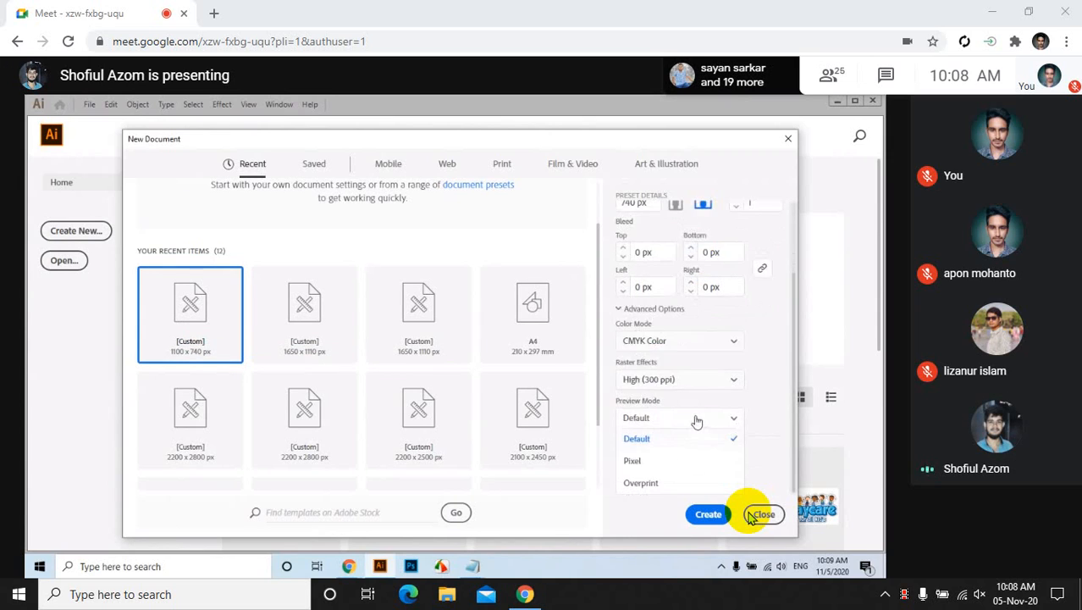
left_click(696, 421)
scroll(736, 247, "up", 1)
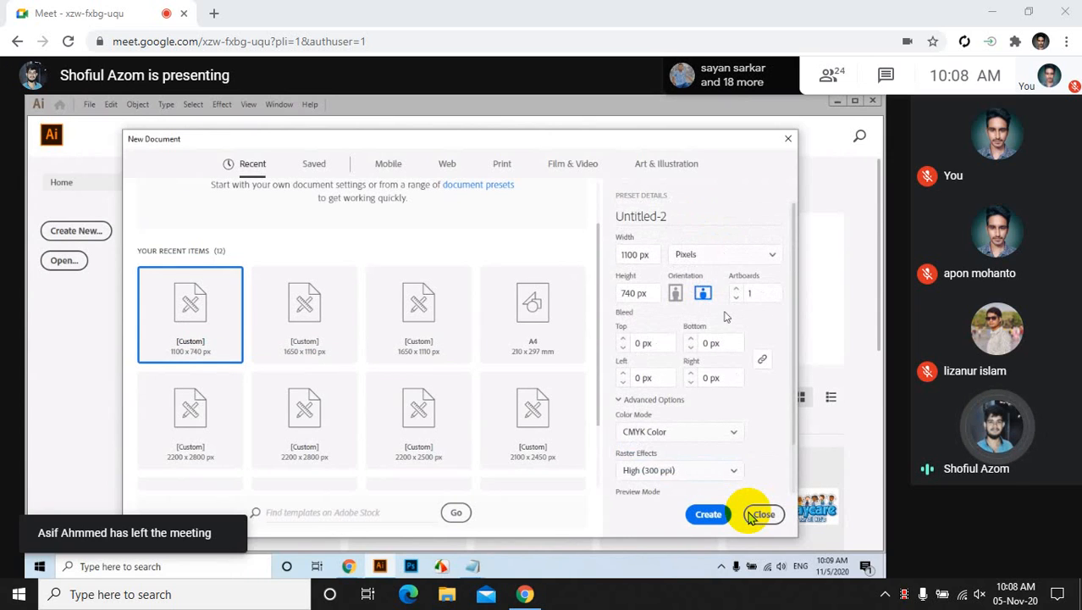
scroll(720, 322, "down", 1)
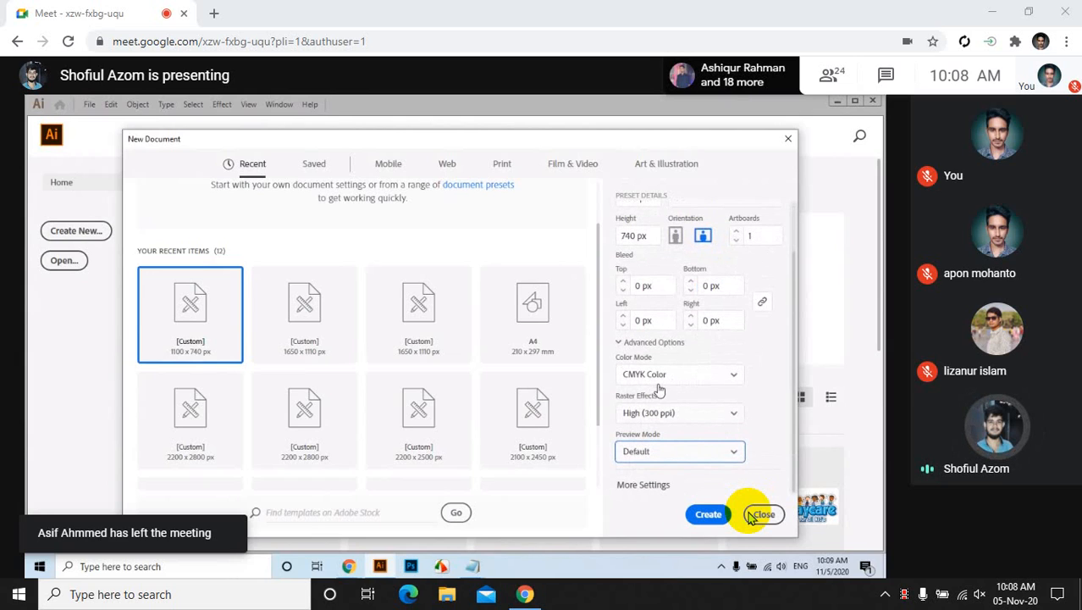
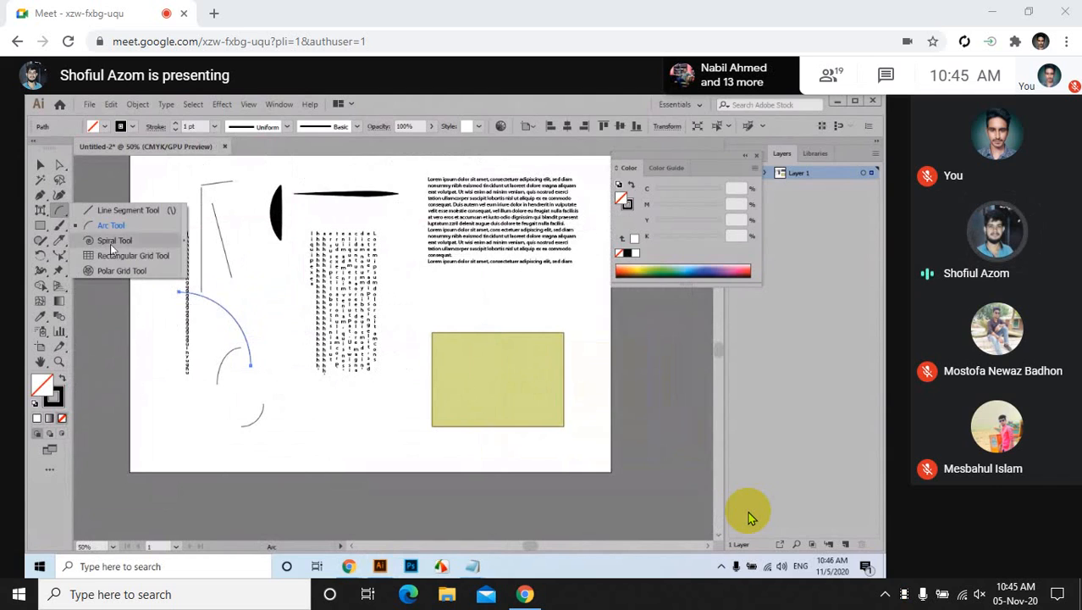
Activate the Spiral tool, and deselect the yellow-green rectangle.
left_click(127, 242)
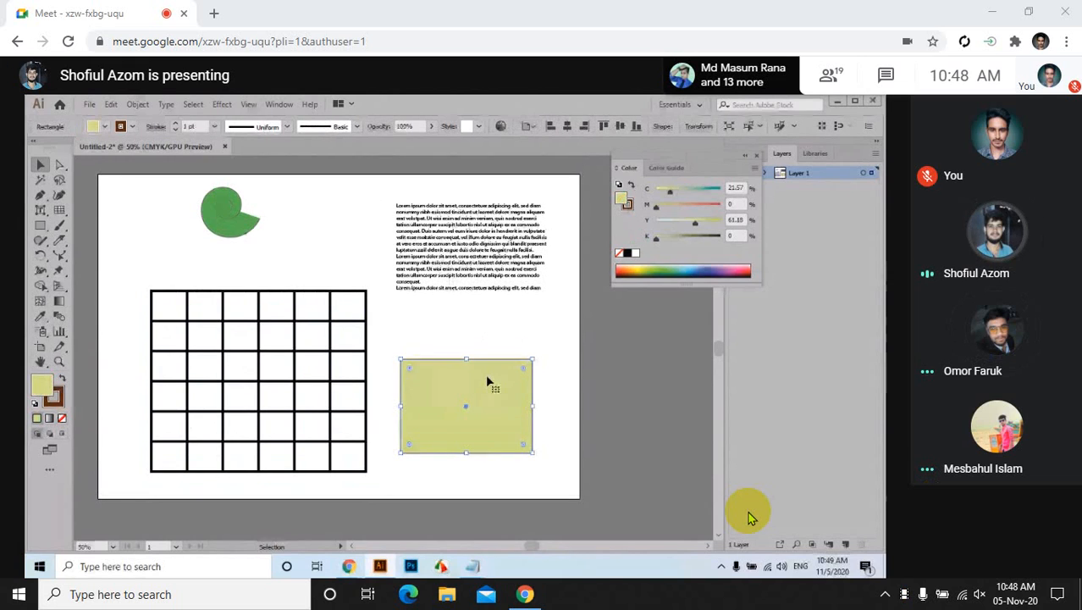
left_click(478, 334)
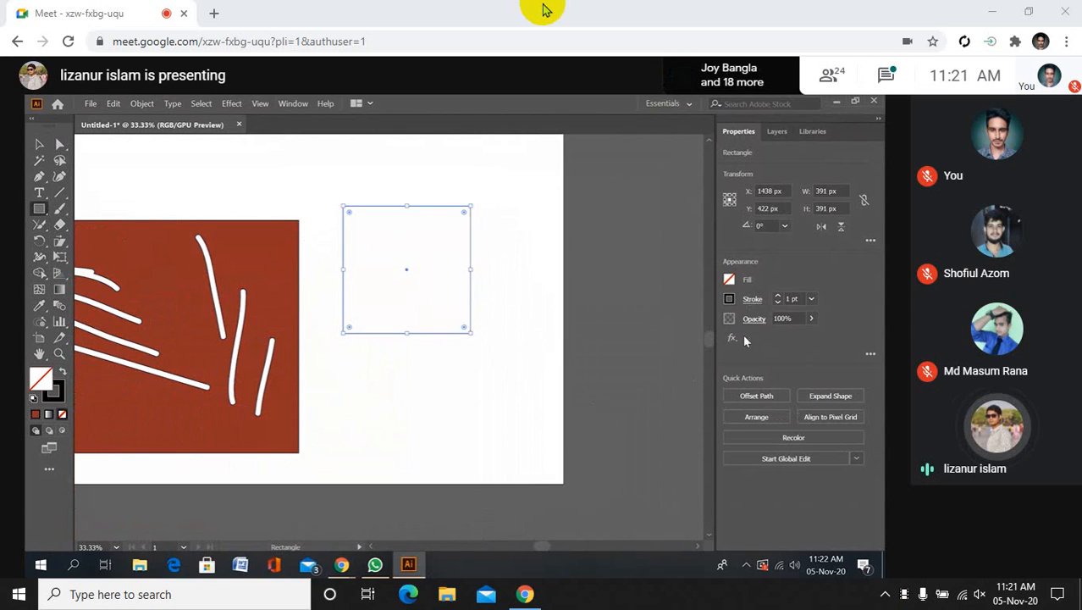
Set the stroke weight of the unfilled square to 14 pt.
left_click(779, 296)
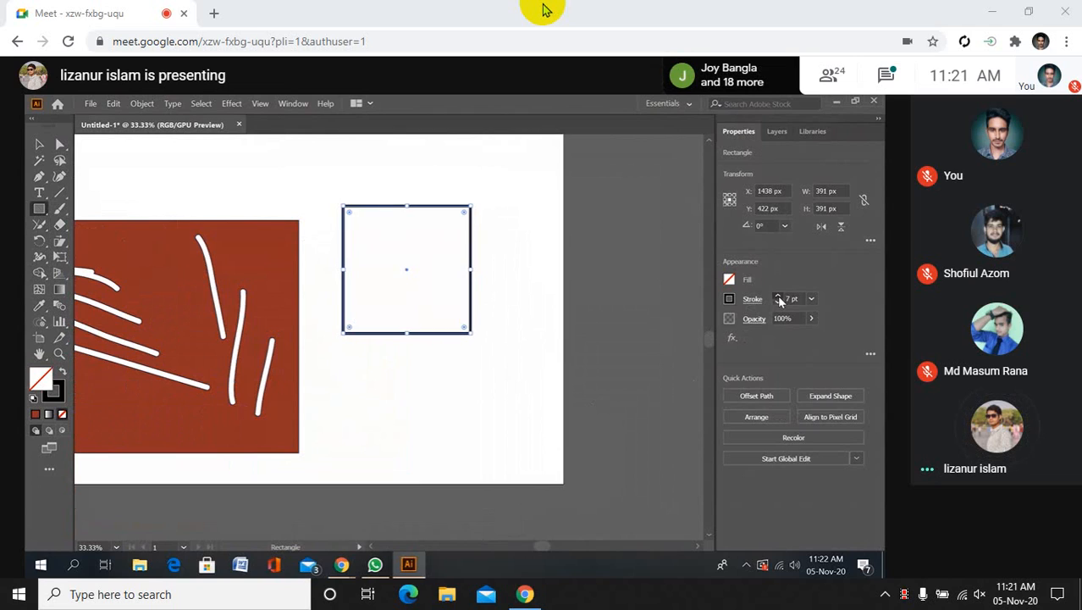
left_click(779, 296)
left_click(779, 296)
left_click(779, 296)
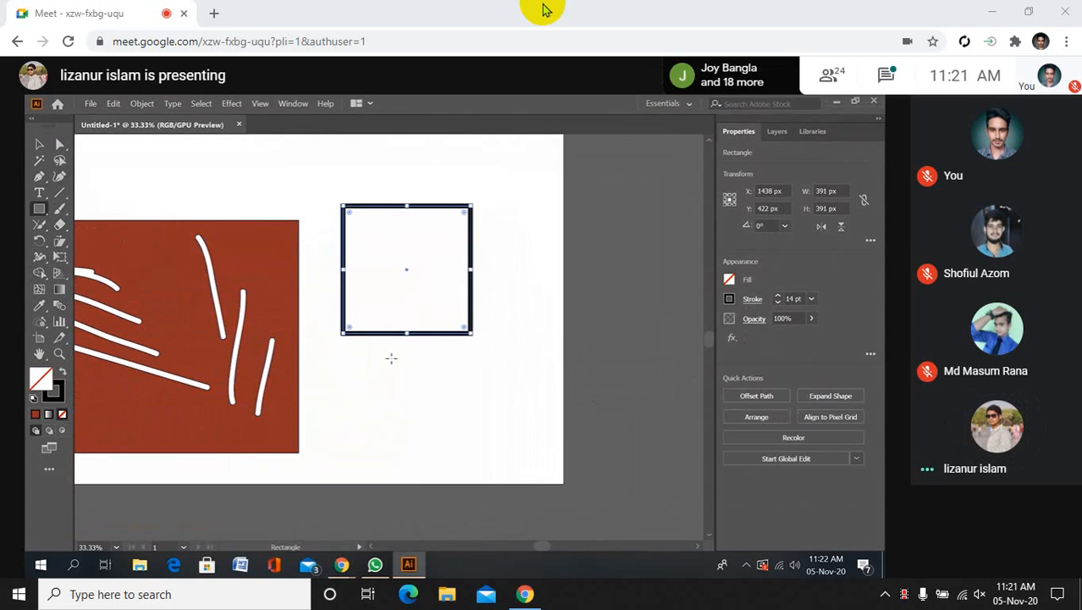
Erase three slanted strokes inward through the right edge of the black-outlined square with the Eraser tool.
left_click(62, 225)
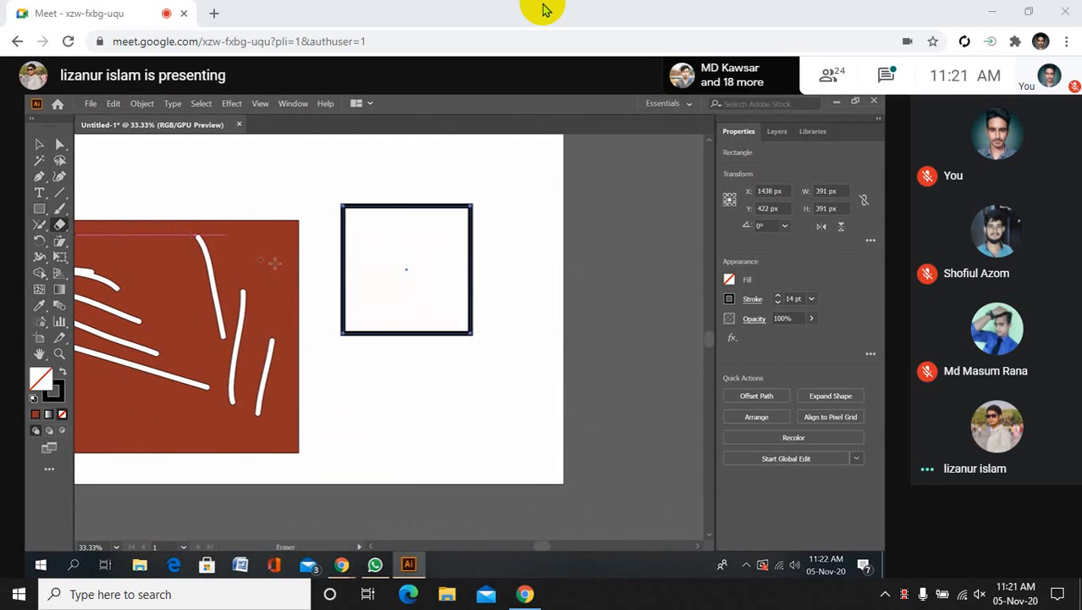
key("ctrl+plus")
key("ctrl+plus")
key("ctrl+plus")
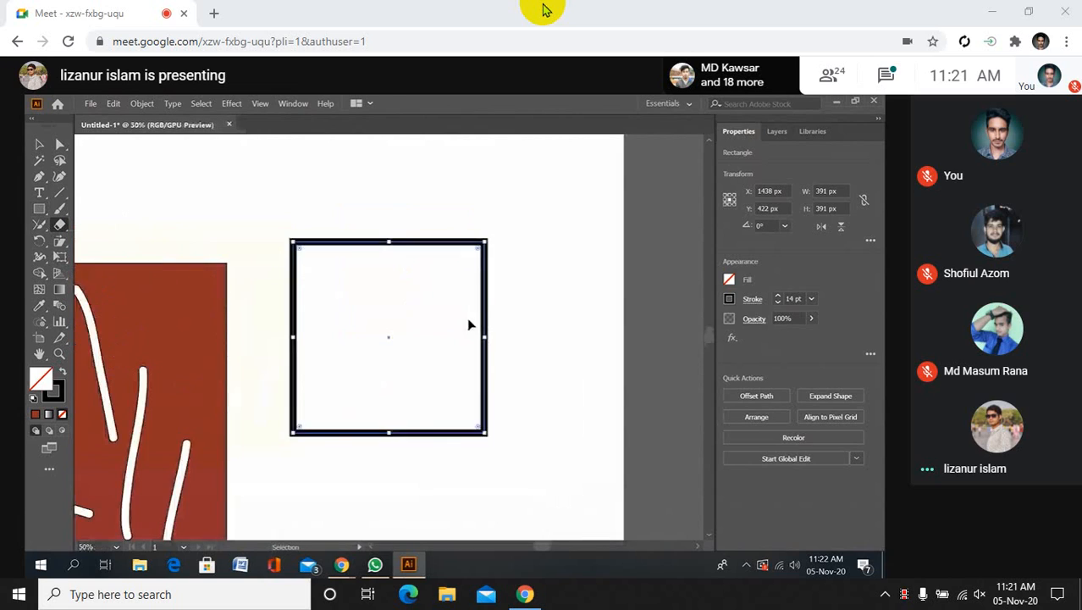
key("space")
mouse_move(468, 320)
left_mouse_down()
mouse_move(433, 338)
mouse_move(433, 327)
mouse_move(485, 318)
mouse_move(371, 348)
left_mouse_up()
scroll(479, 324, "down", 3)
left_click_drag(479, 369, 347, 457)
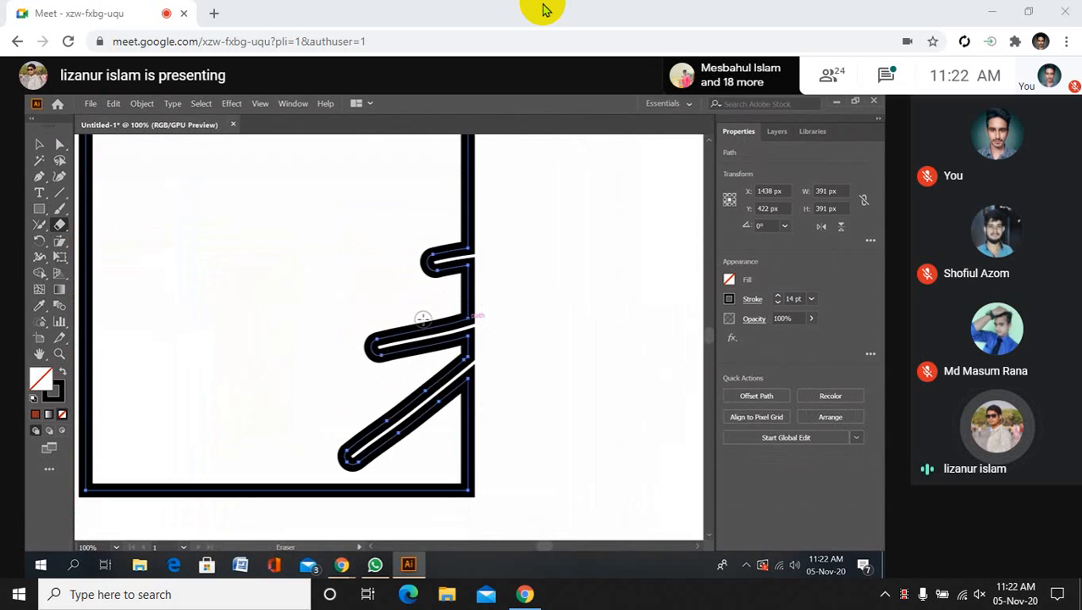
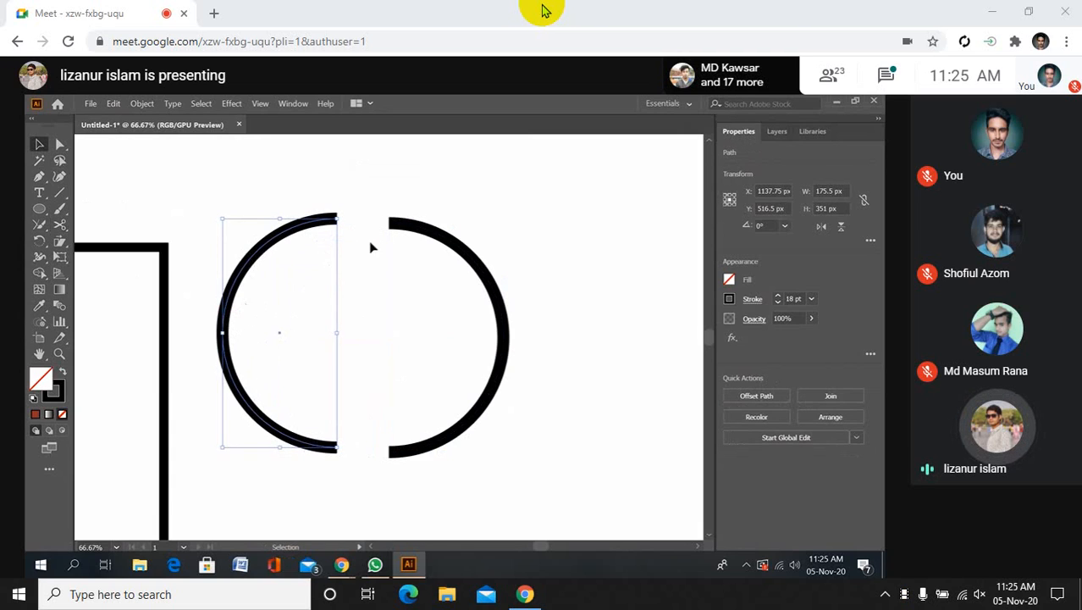
Move the right half of the cut circle farther away from the left half.
left_click(398, 193)
left_click(511, 349)
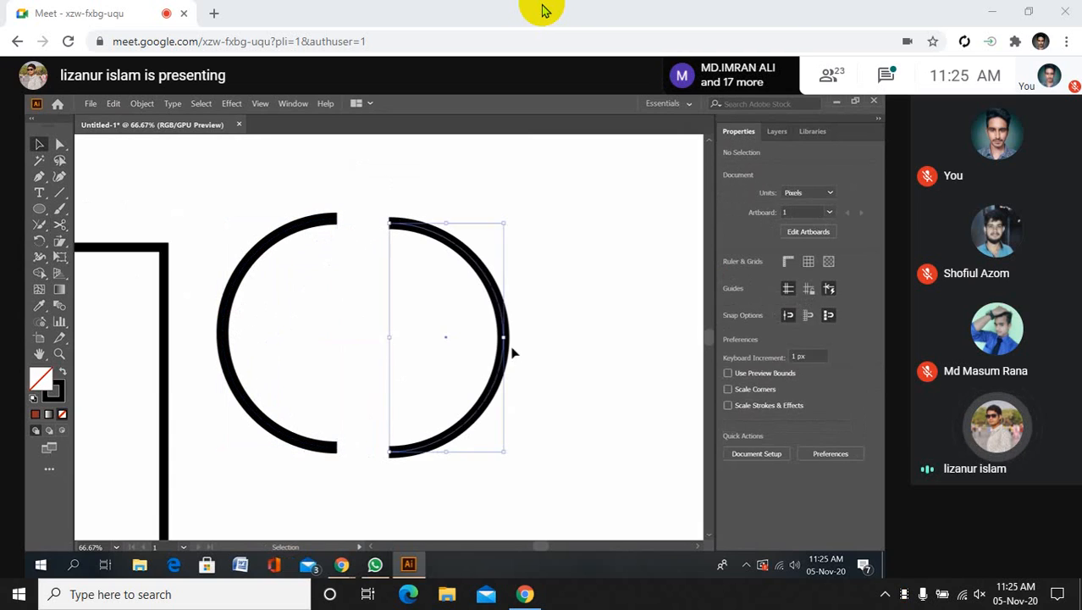
left_click_drag(505, 311, 567, 297)
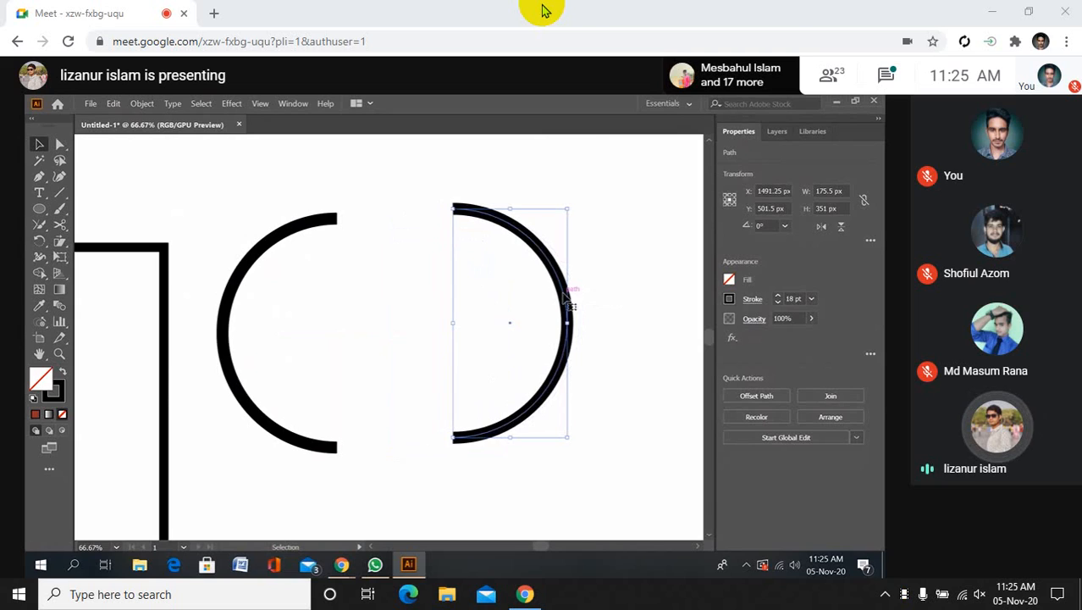
Delete both circle halves and the open square piece beside them.
key("ctrl+minus")
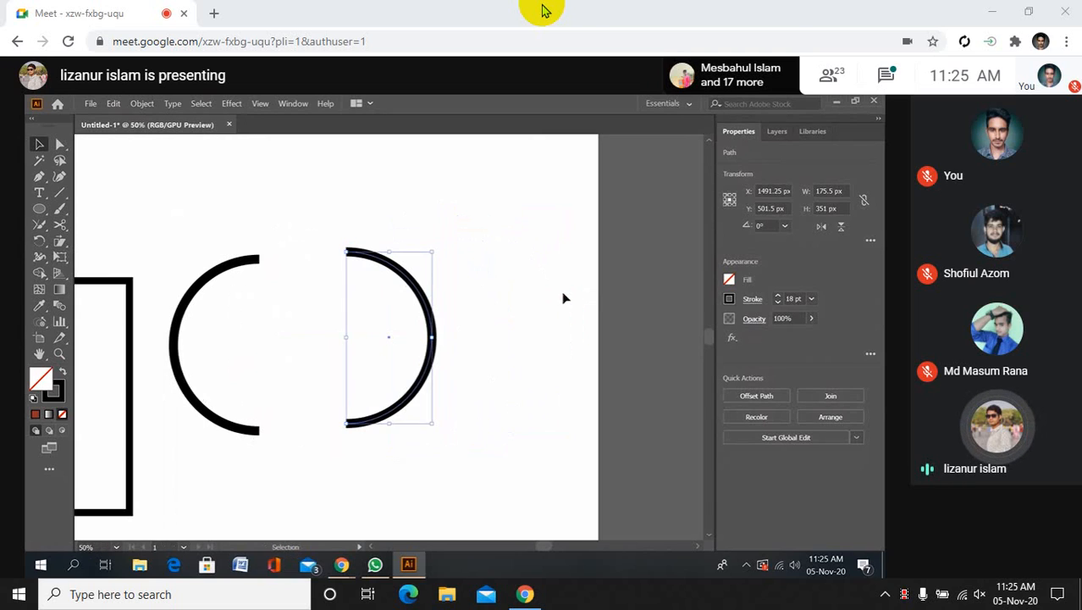
left_click_drag(237, 337, 422, 298)
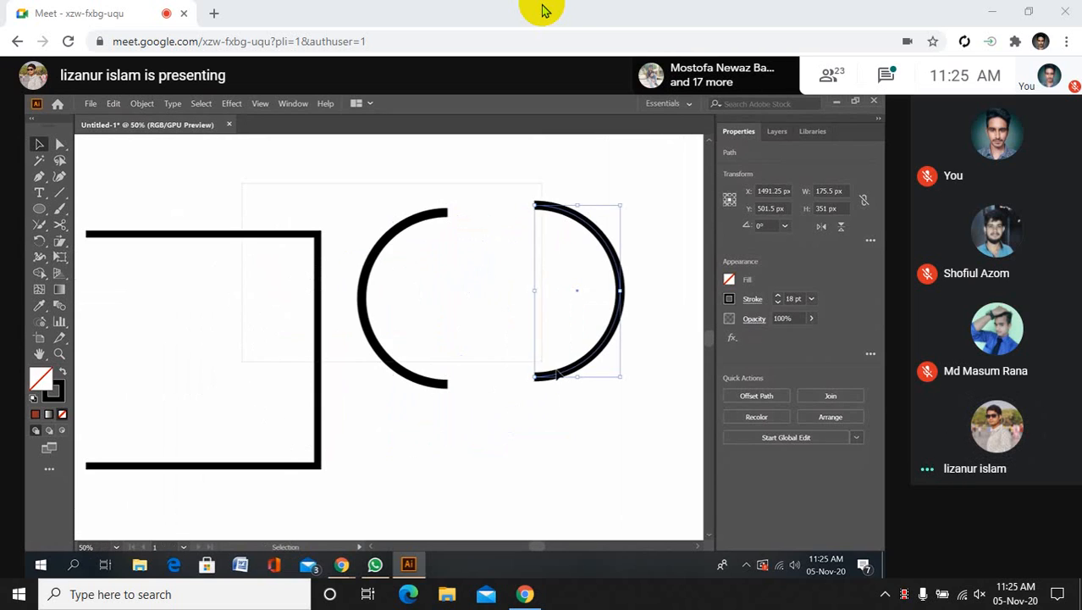
key("ctrl+a")
key("Delete")
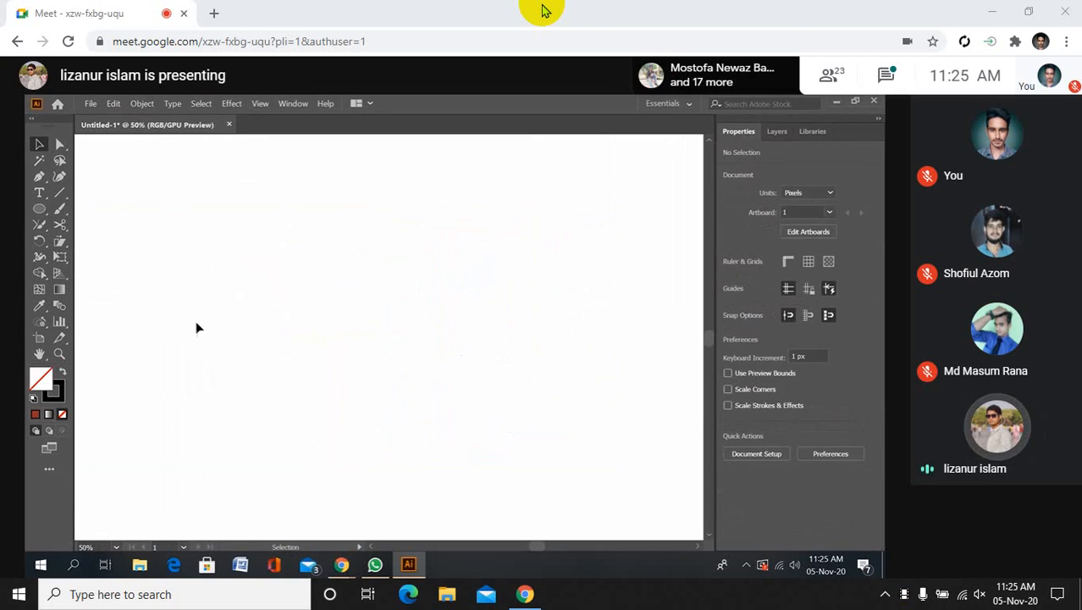
Try to cut across the lower half of the remaining vertical line with the Knife tool.
left_click_drag(222, 327, 414, 309)
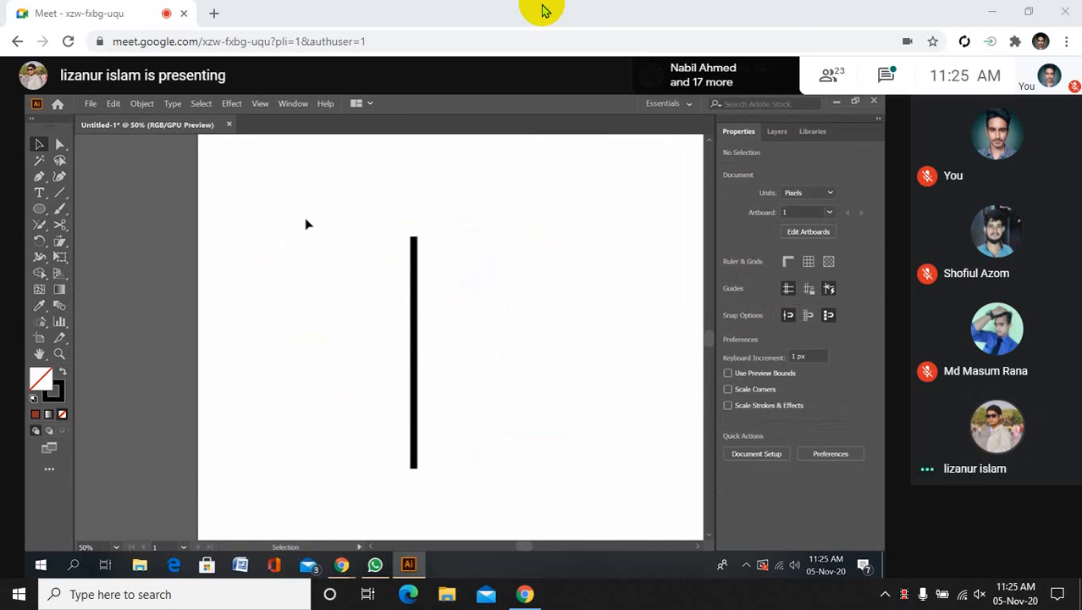
left_click(60, 224)
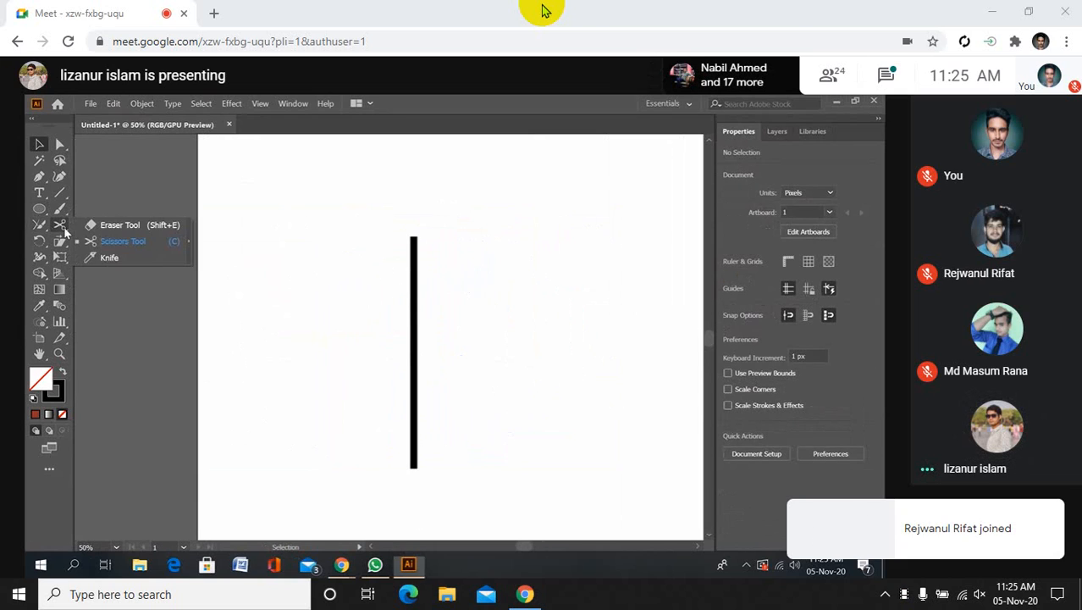
left_click(121, 257)
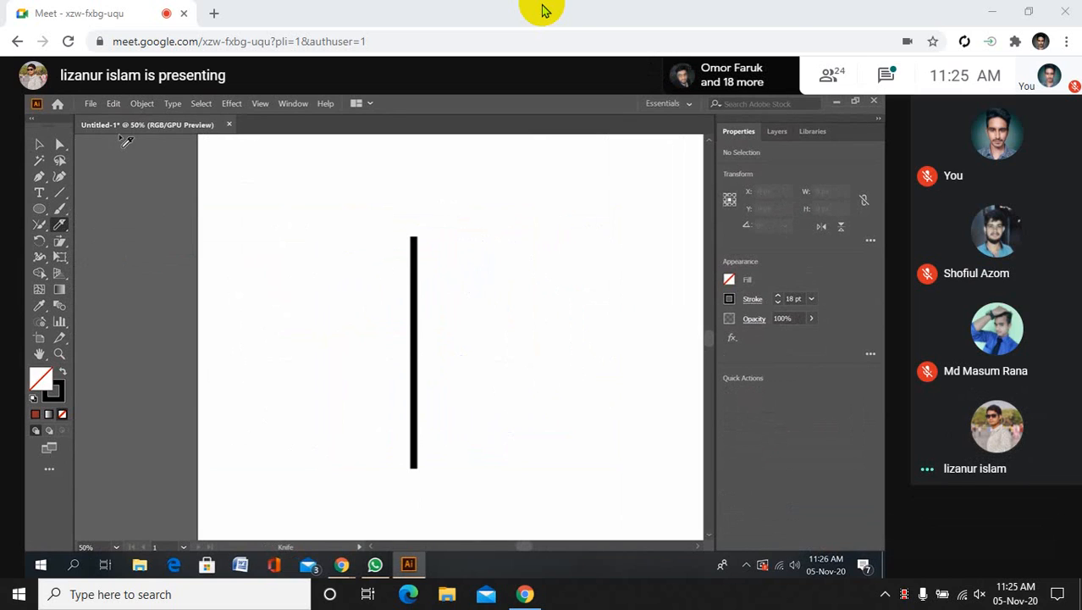
left_click_drag(386, 386, 423, 392)
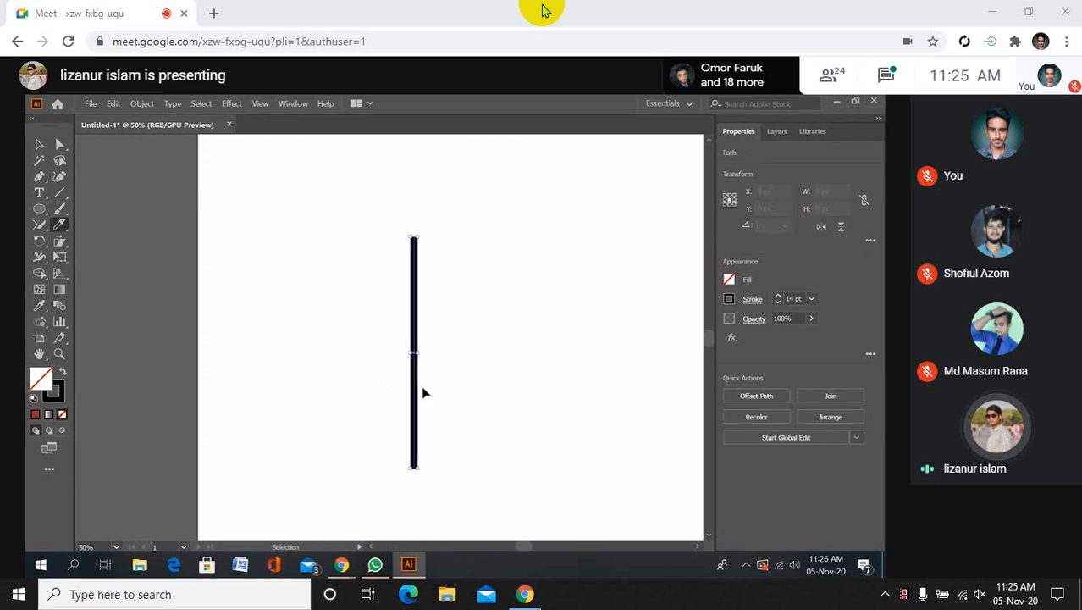
left_click(321, 374)
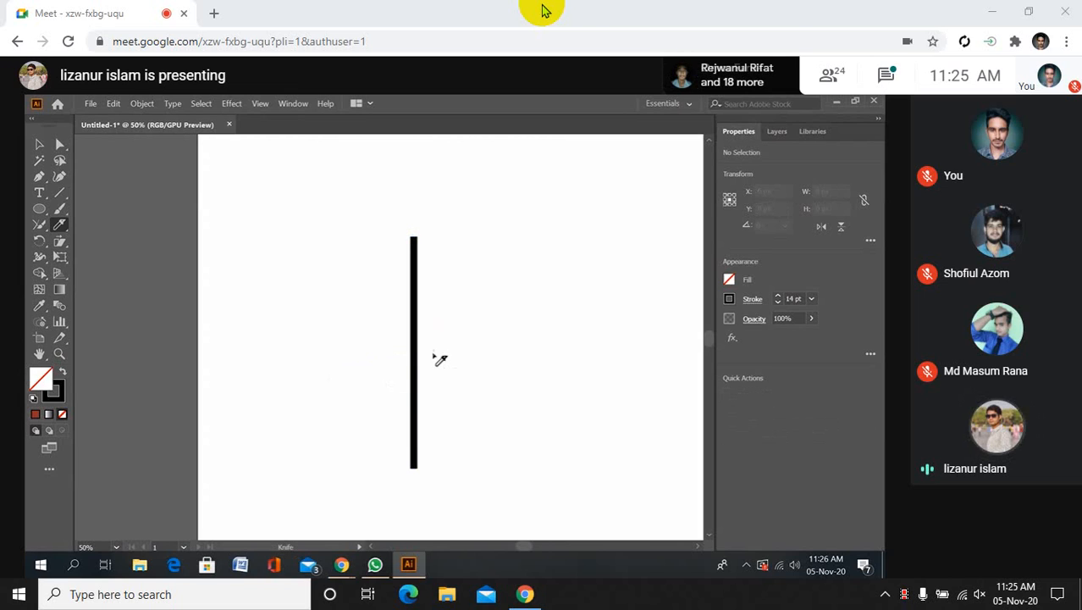
Move the vertical line about 113 px to the left.
left_click(42, 144)
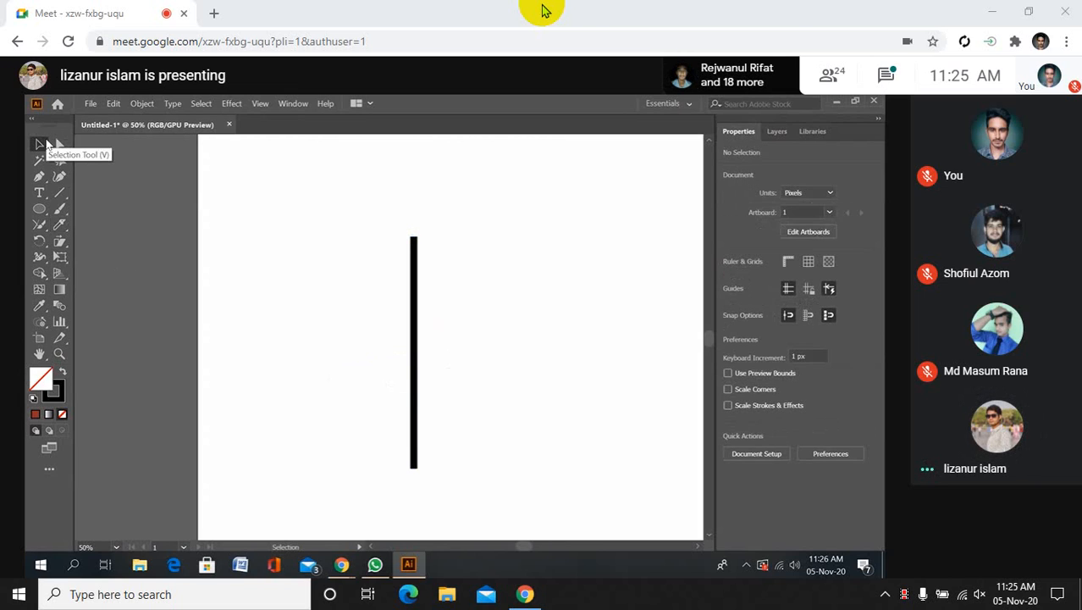
left_click_drag(413, 335, 487, 388)
left_click(453, 407)
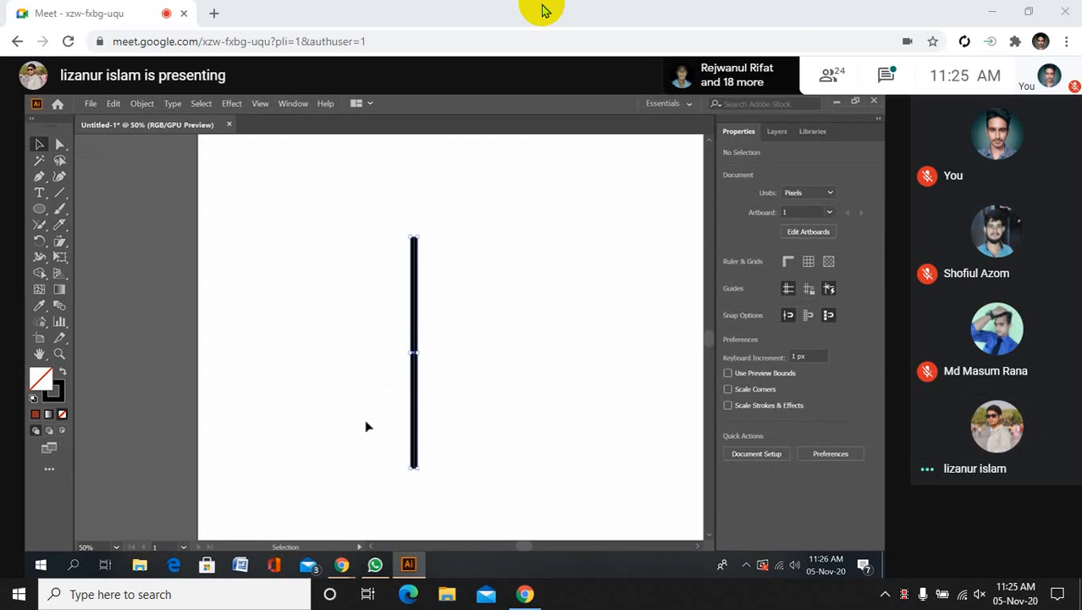
left_click(415, 416)
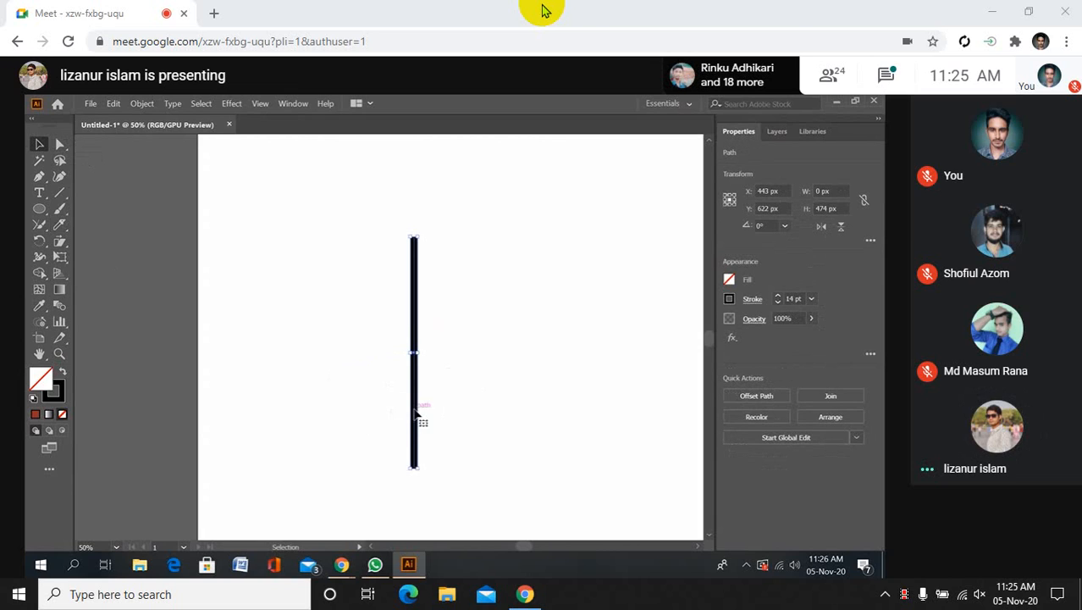
left_click_drag(414, 408, 359, 413)
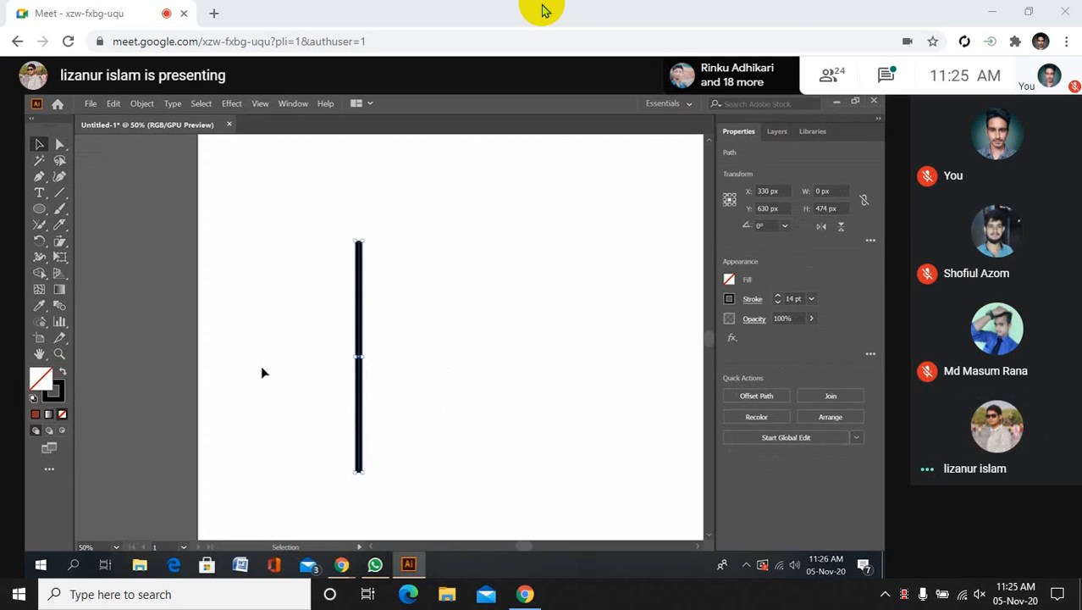
Try to cut the vertical line across its middle with the Knife tool.
left_click(59, 225)
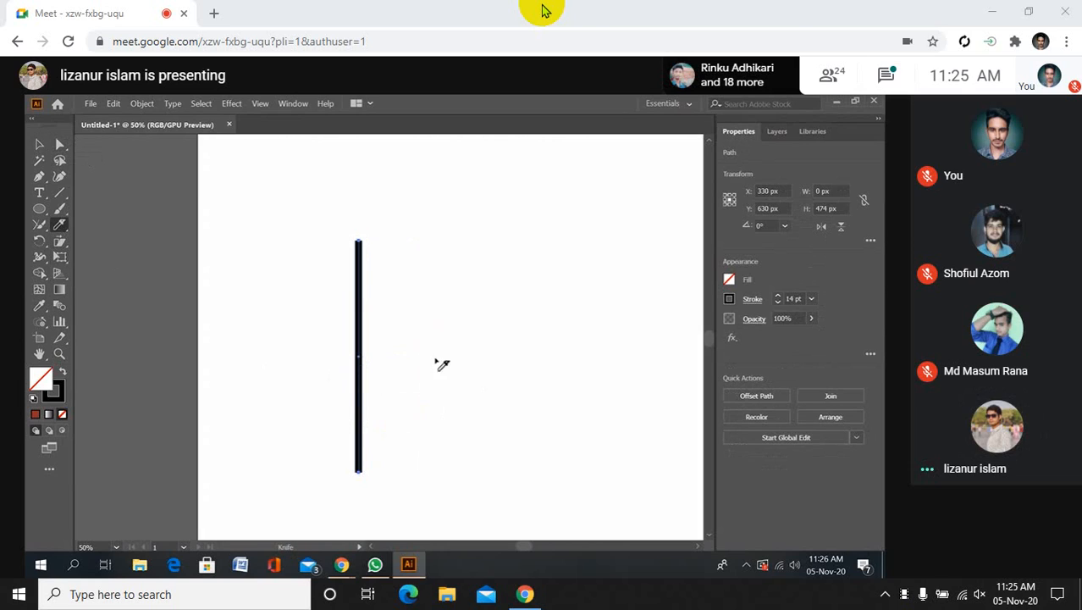
left_click(360, 361)
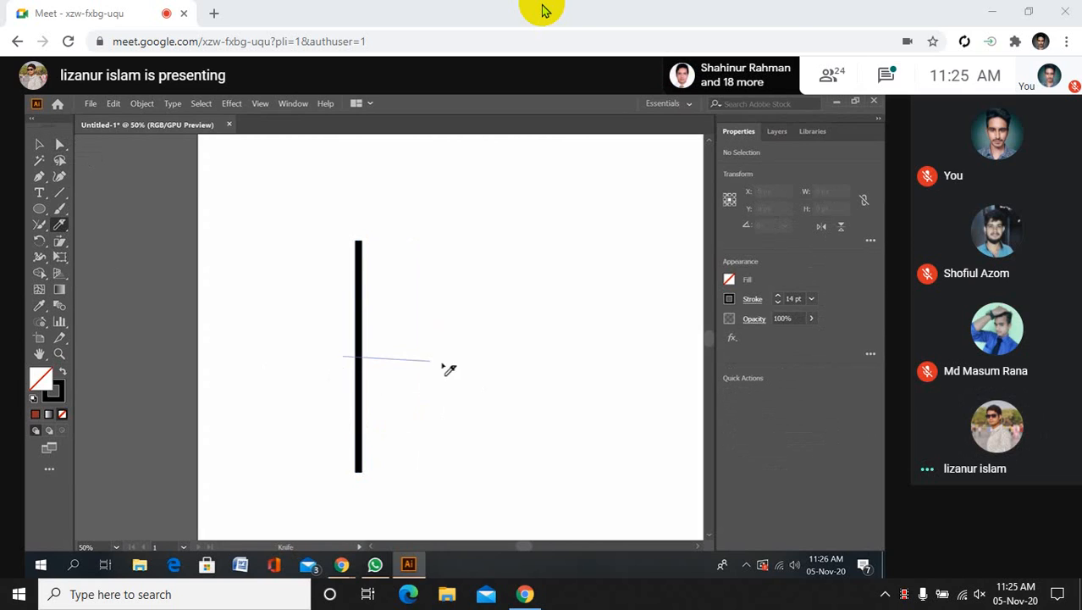
key("v")
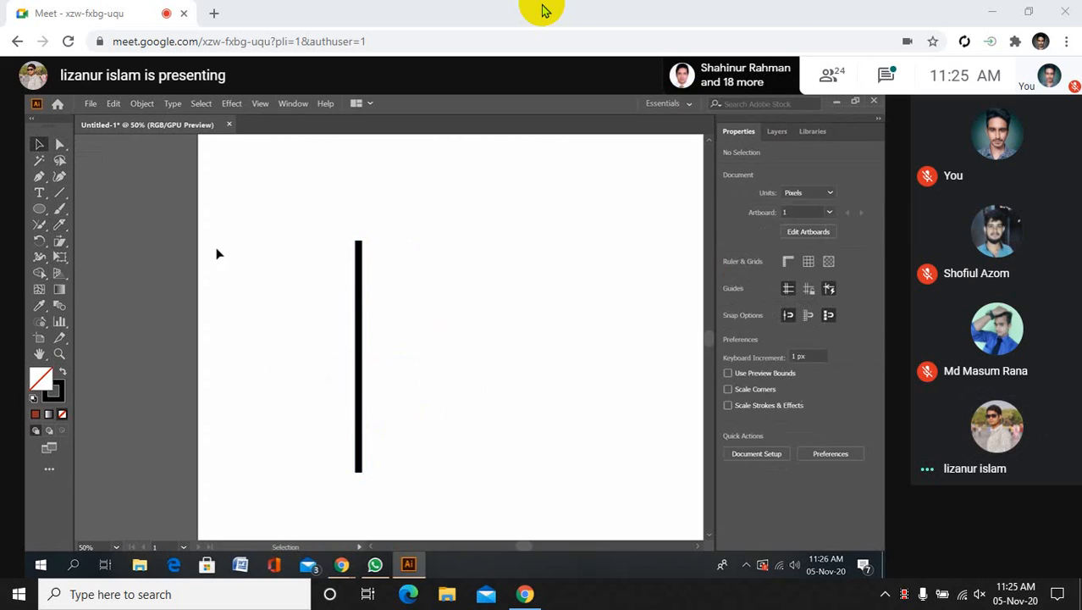
Select the remaining vertical line on the artboard and delete it.
left_click_drag(385, 404, 297, 414)
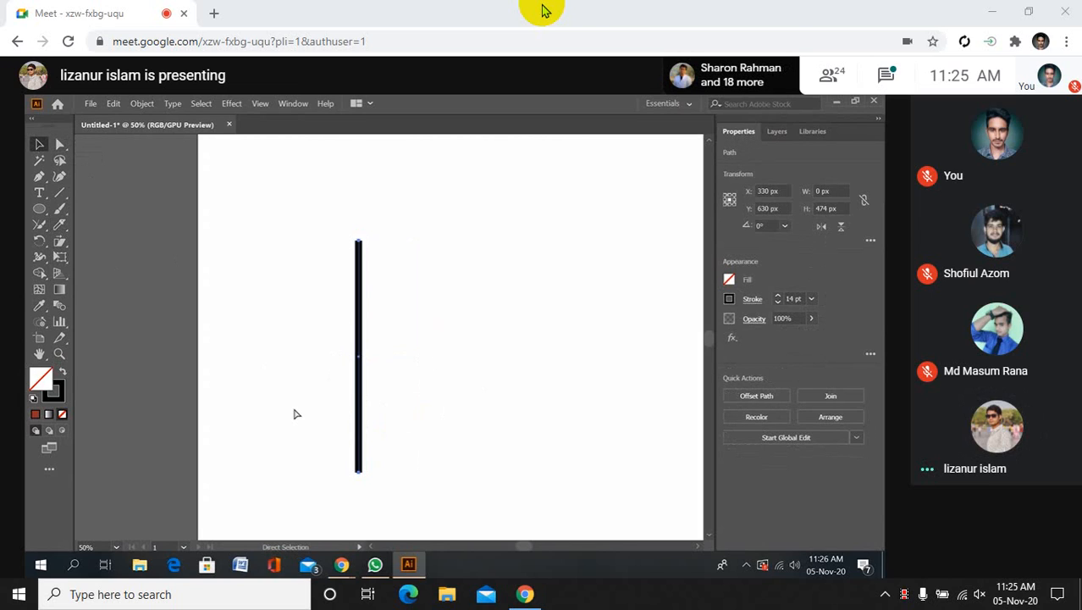
key("ctrl+minus")
key("ctrl+minus")
key("Delete")
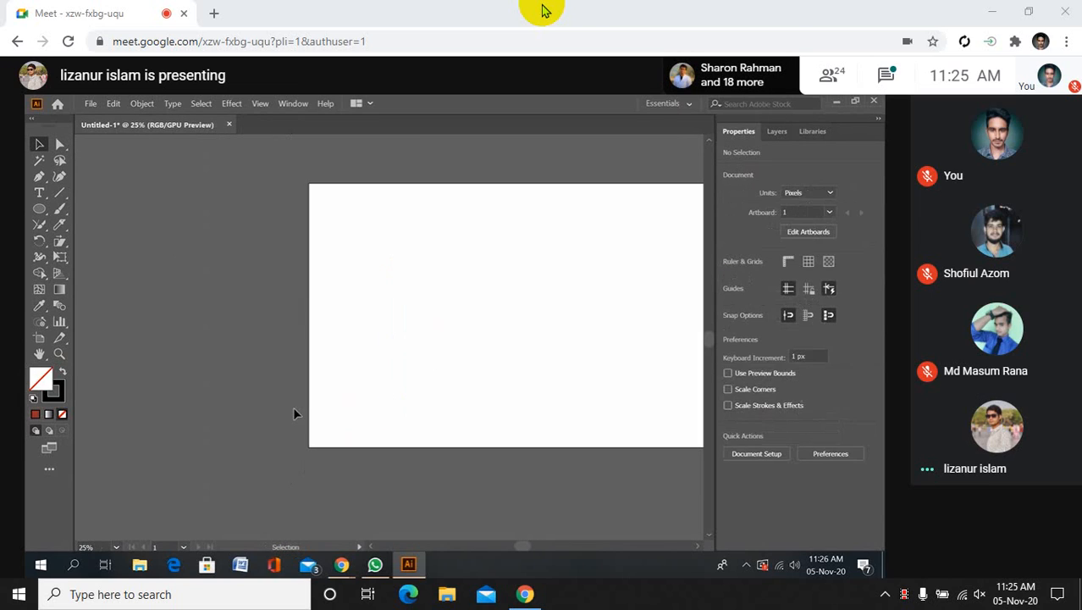
Draw a square about 663 px wide on the empty artboard with the Rectangle tool.
left_click(37, 212)
left_click(93, 207)
mouse_move(389, 269)
left_mouse_down()
mouse_move(570, 289)
mouse_move(551, 282)
left_mouse_up()
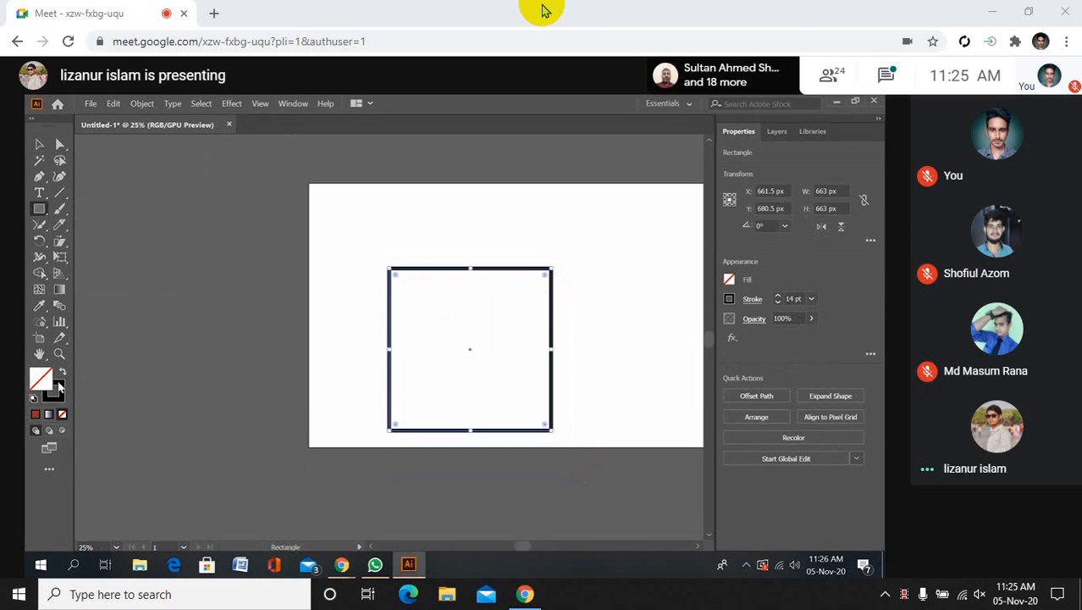
Give the square a solid dark red fill, colour 892727, switching it to no fill once before reapplying the colour.
left_click(35, 414)
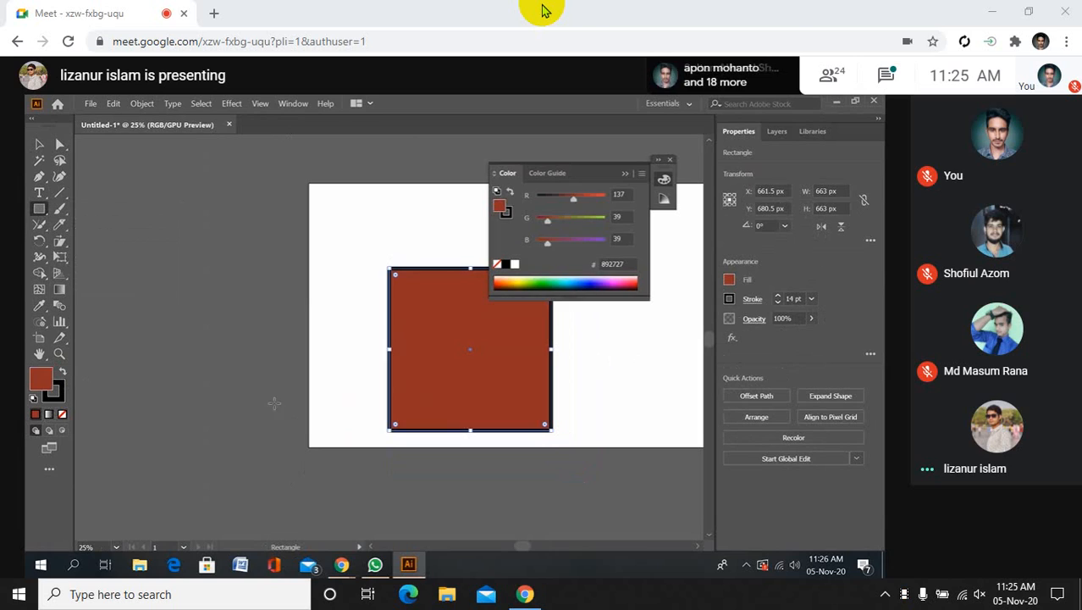
left_click(61, 415)
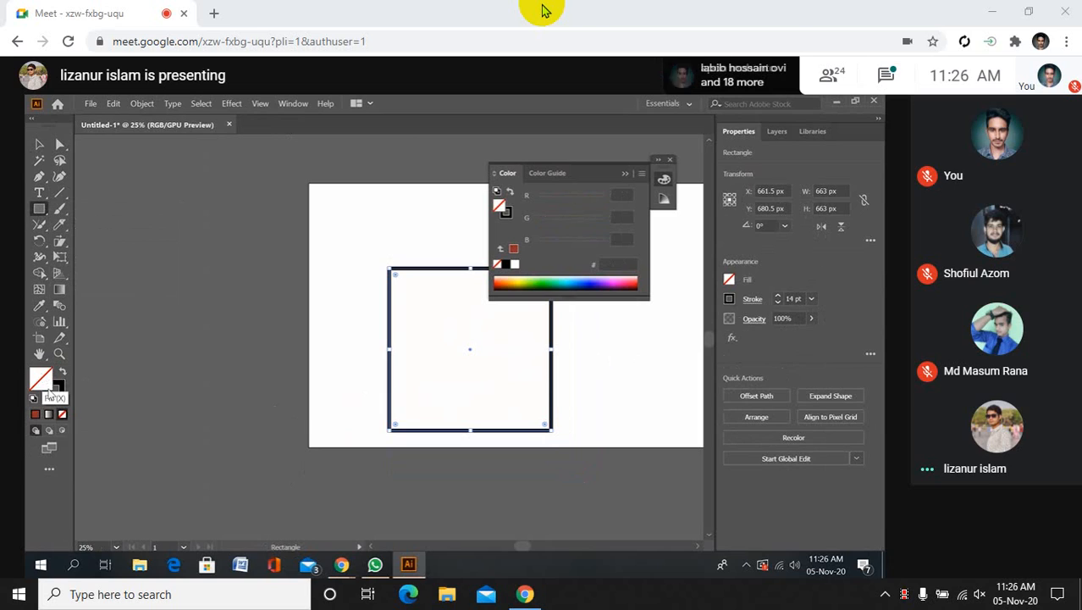
left_click(35, 414)
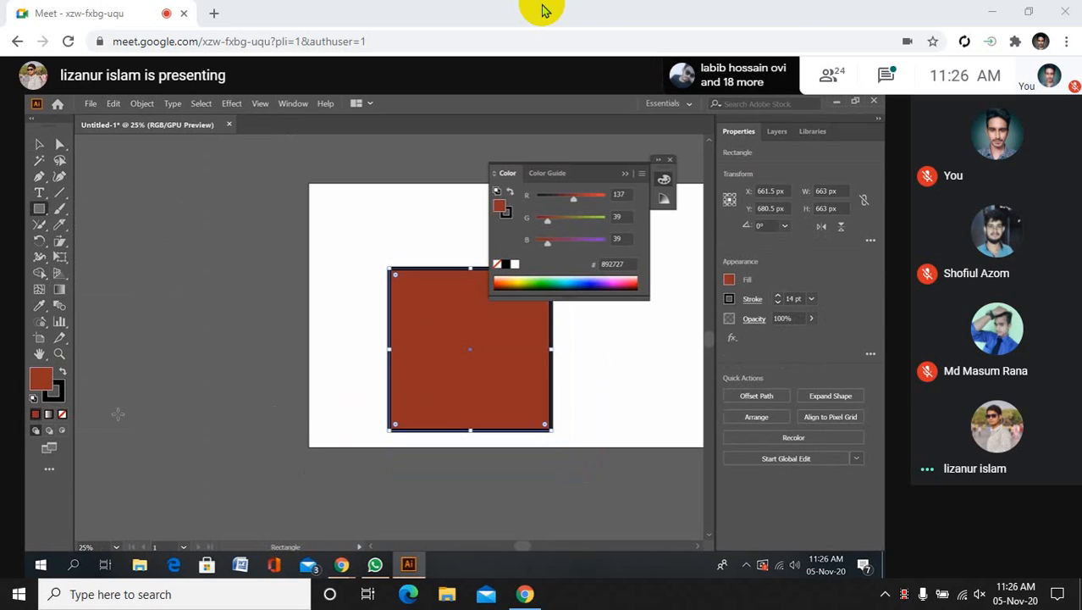
Reduce the red square's stroke weight to 0 pt and collapse the floating colour settings.
left_click(779, 304)
left_click(779, 304)
left_click(778, 303)
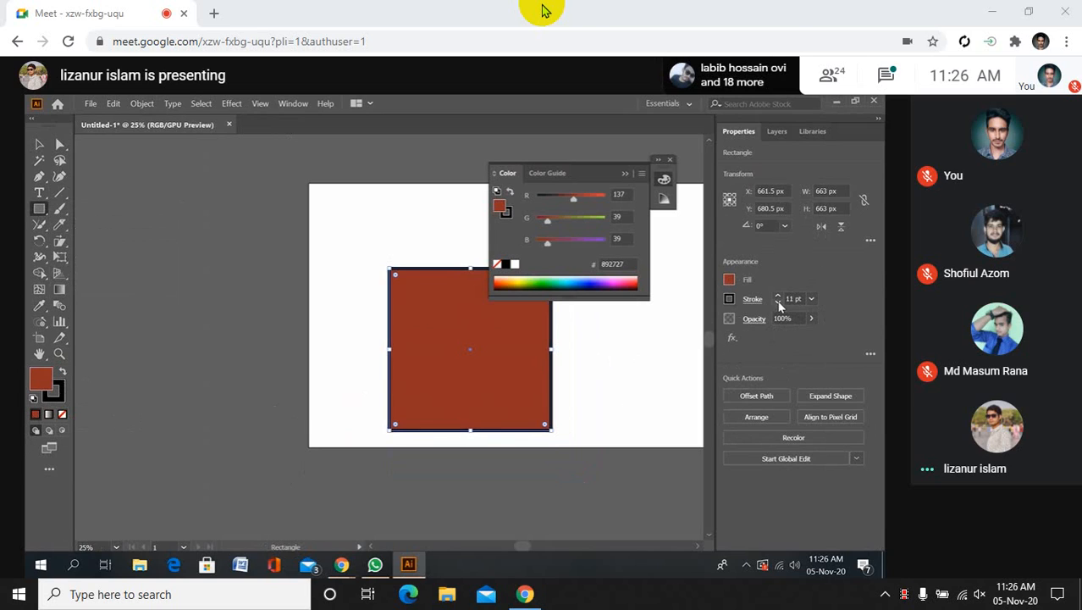
left_click(778, 303)
left_click(778, 303)
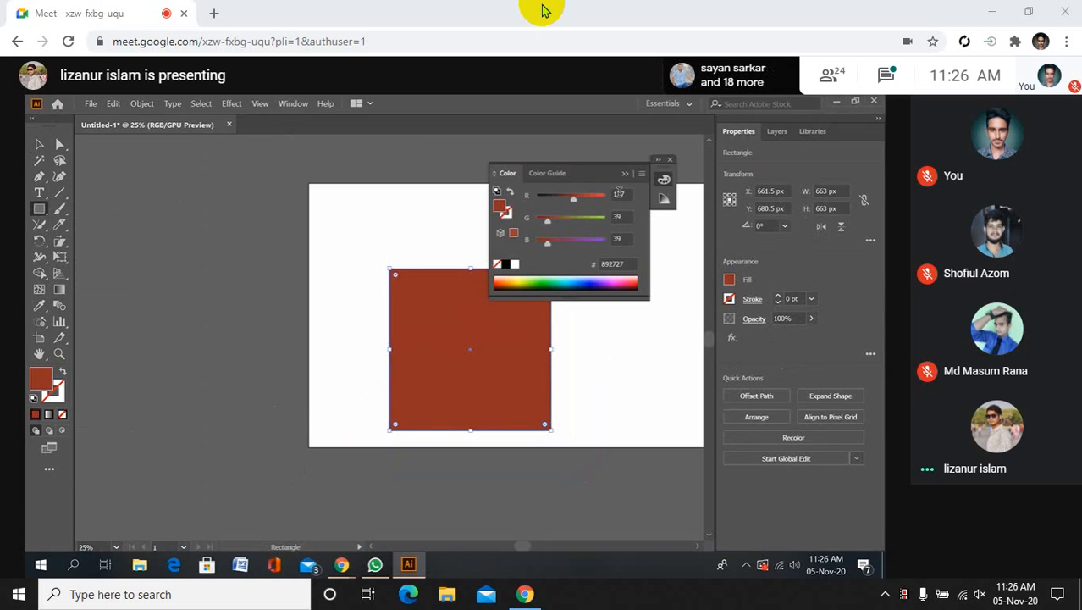
left_click(625, 174)
scroll(583, 291, "up", 3)
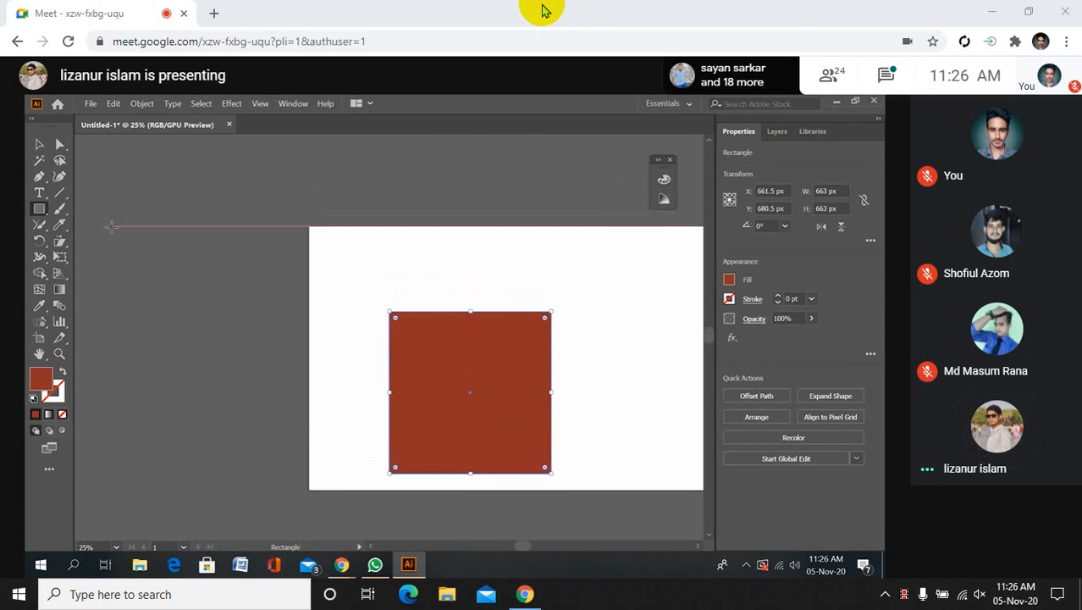